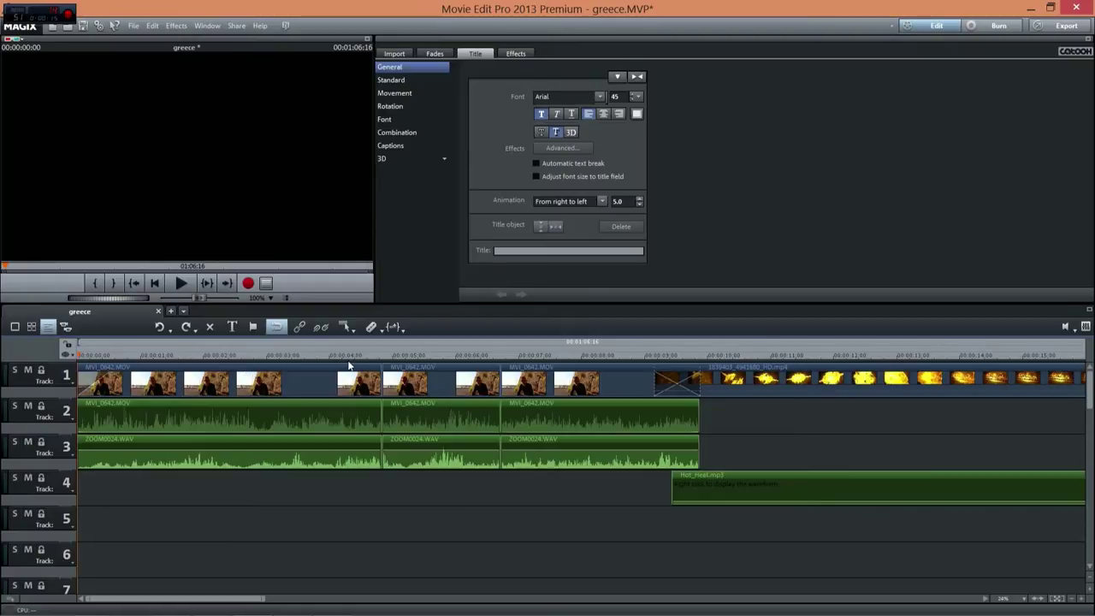
Play the greece project from the start, then scrub to about 9 seconds and resume at the fire clip.
{"action": "key", "text": "space"}
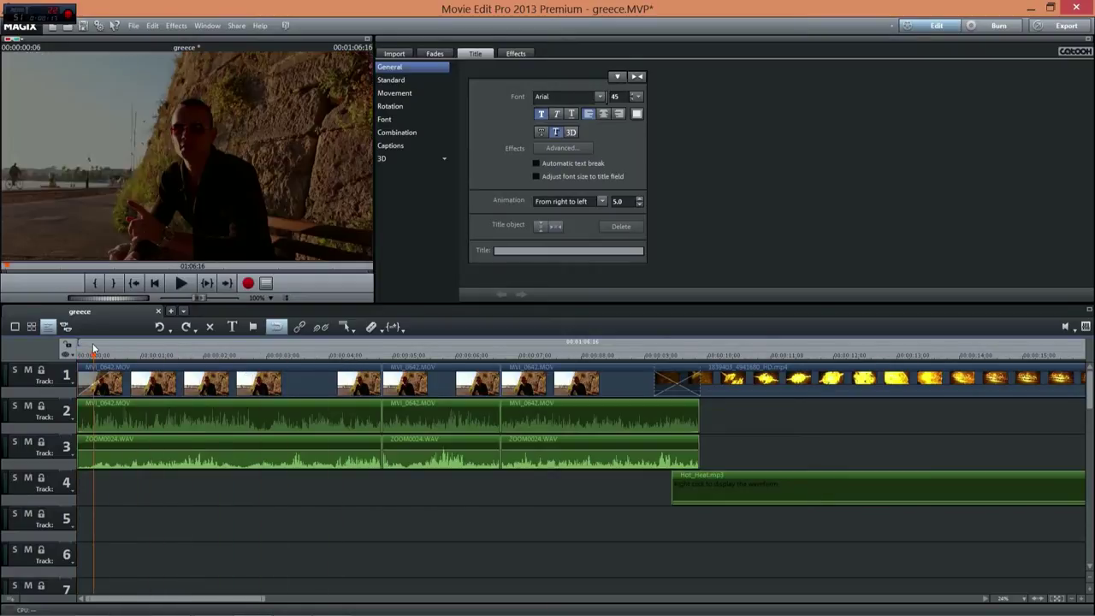
{"action": "left_click", "coordinate": [180, 347]}
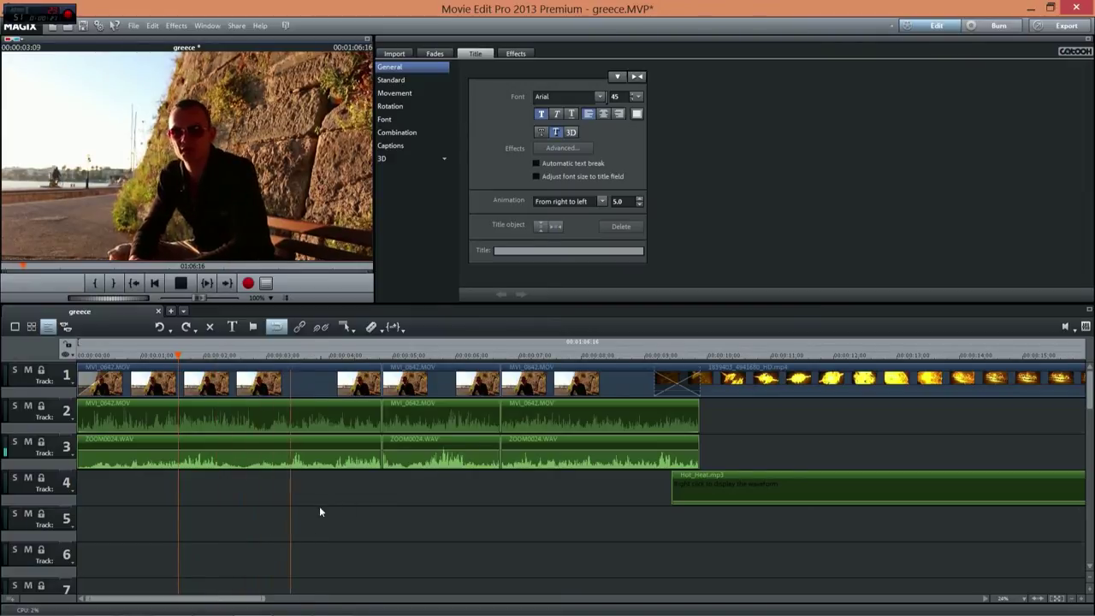
{"action": "left_click_drag", "start_coordinate": [192, 599], "coordinate": [237, 600]}
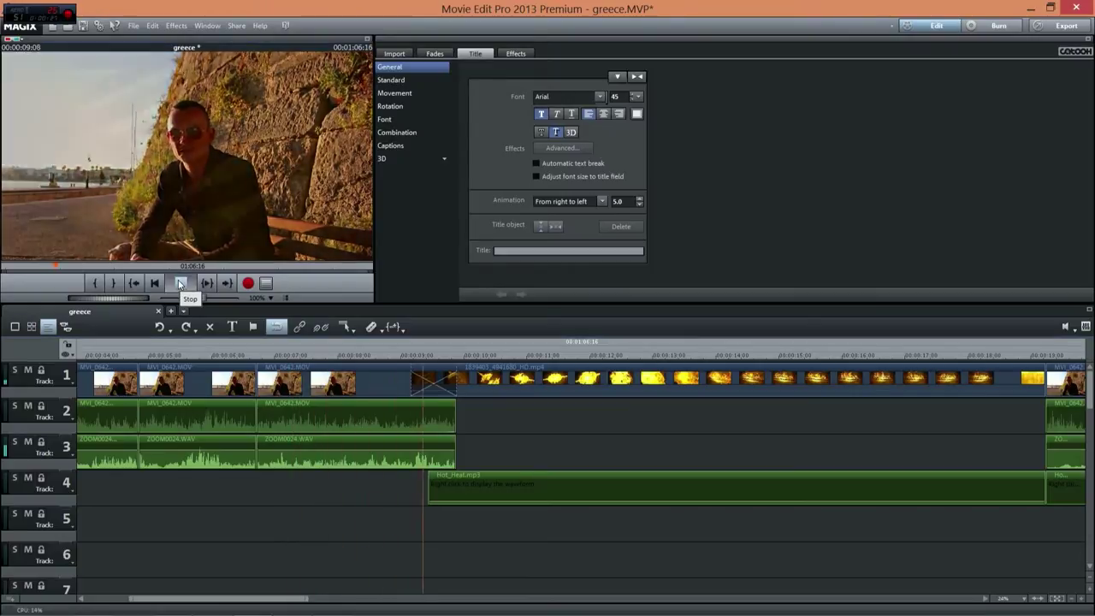
{"action": "left_click", "coordinate": [181, 283]}
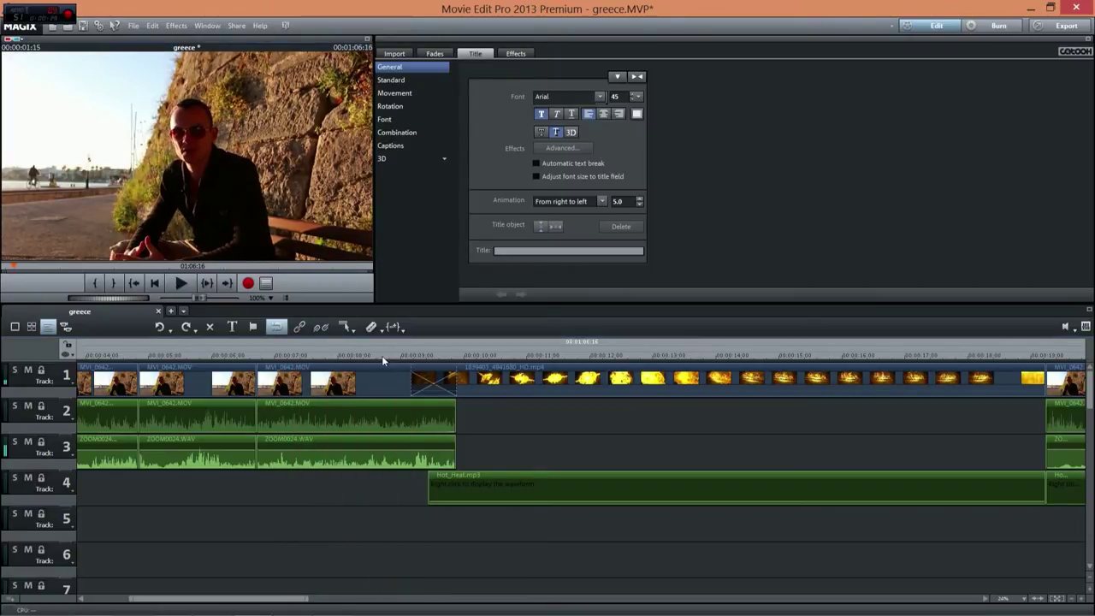
{"action": "left_click_drag", "start_coordinate": [382, 355], "coordinate": [1019, 424]}
{"action": "key", "text": "space"}
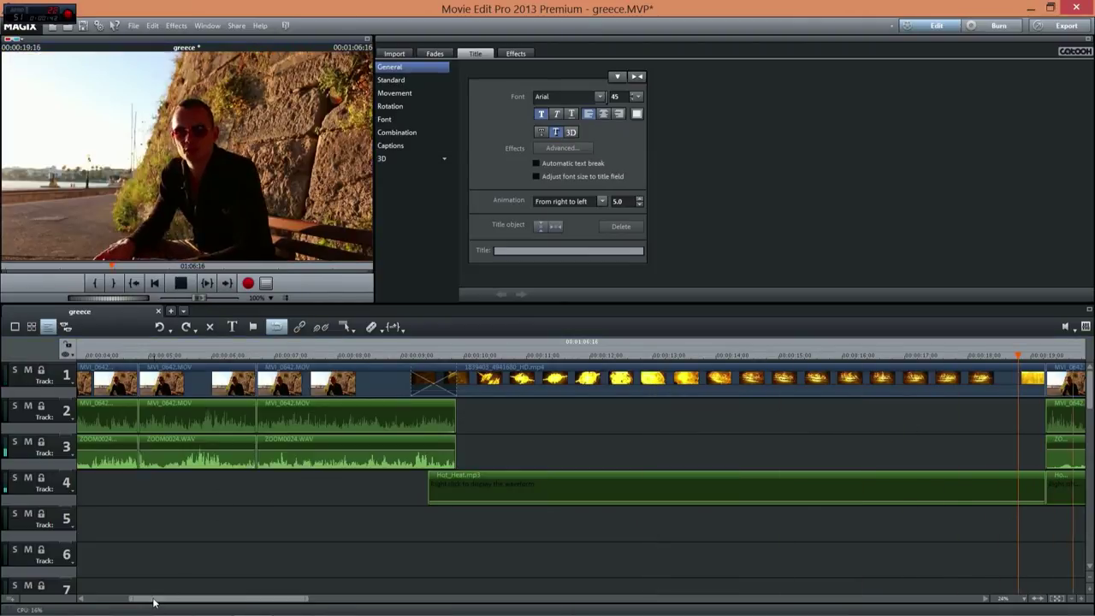
Replay from about 21–22 seconds and follow playback into the harbour shots near 29 seconds.
{"action": "left_click_drag", "start_coordinate": [151, 602], "coordinate": [310, 612]}
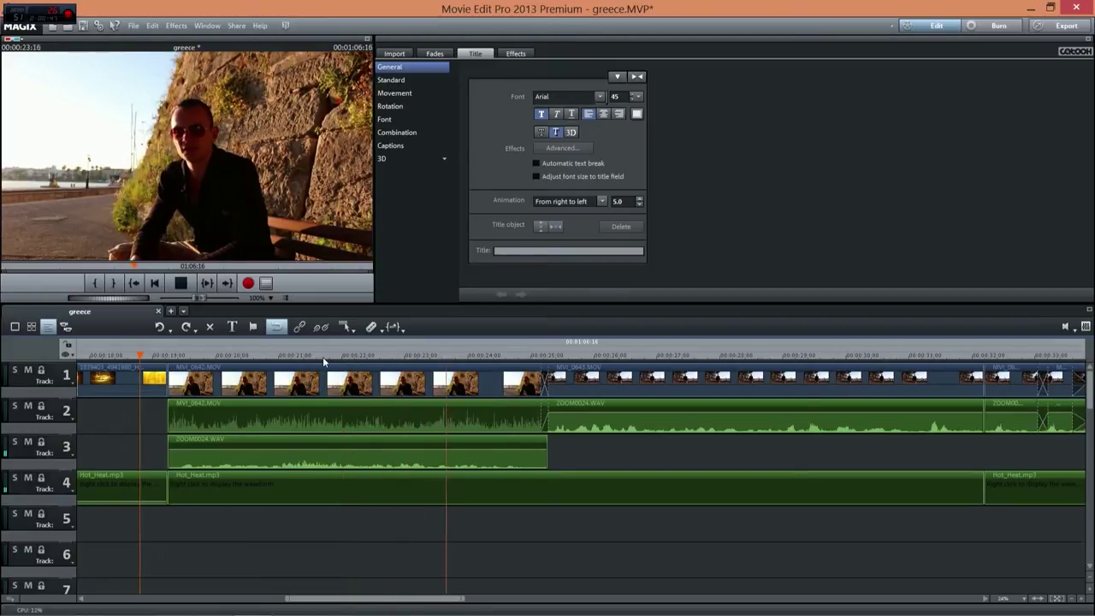
{"action": "left_click", "coordinate": [355, 355]}
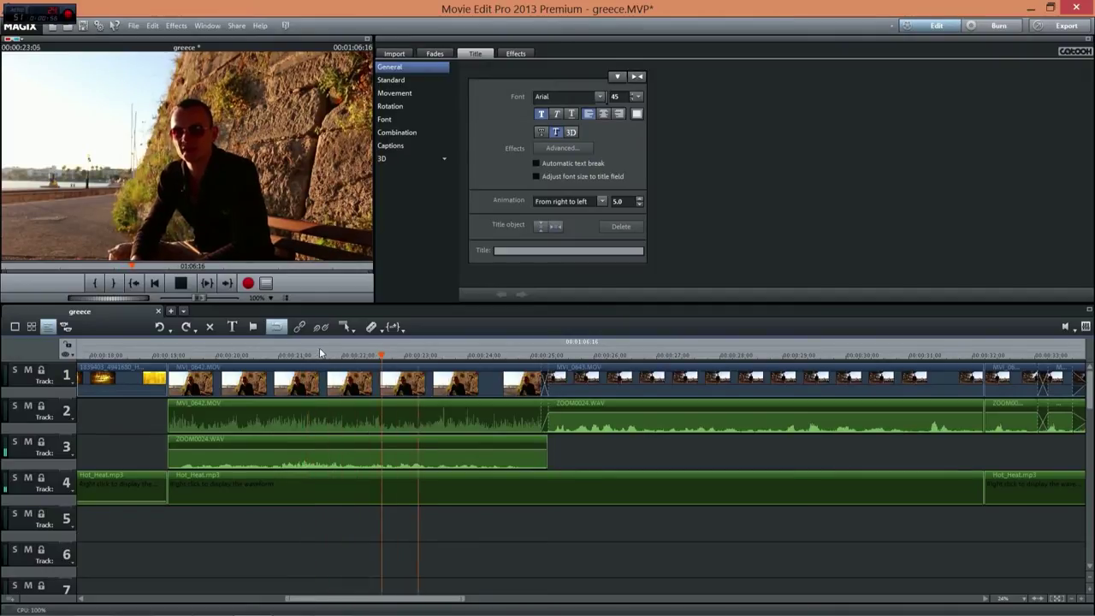
{"action": "left_click", "coordinate": [250, 360]}
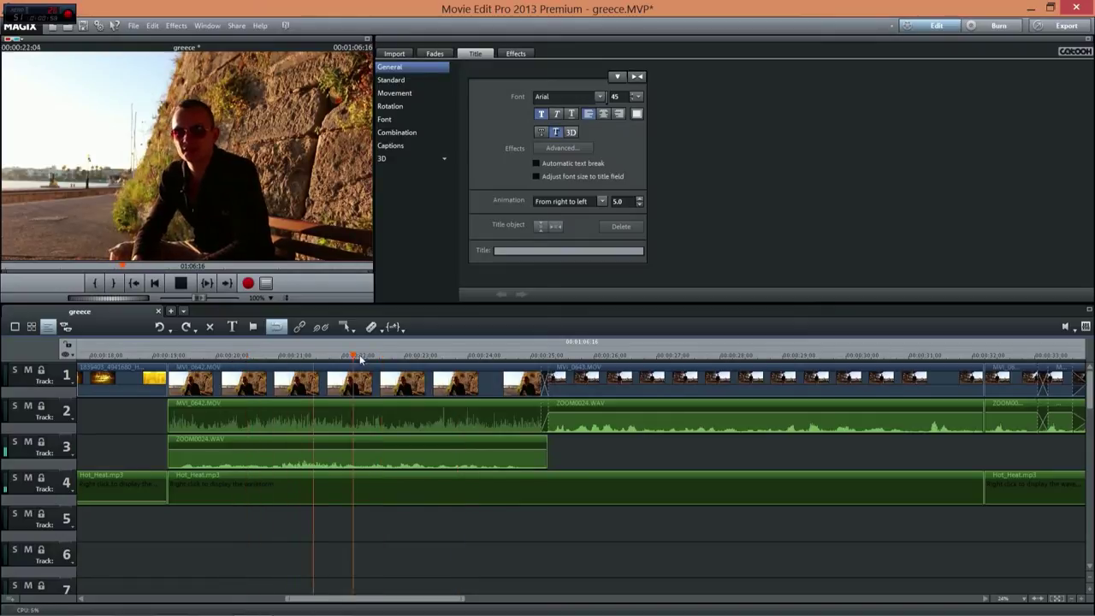
{"action": "left_click", "coordinate": [624, 360]}
{"action": "left_click_drag", "start_coordinate": [379, 602], "coordinate": [456, 602]}
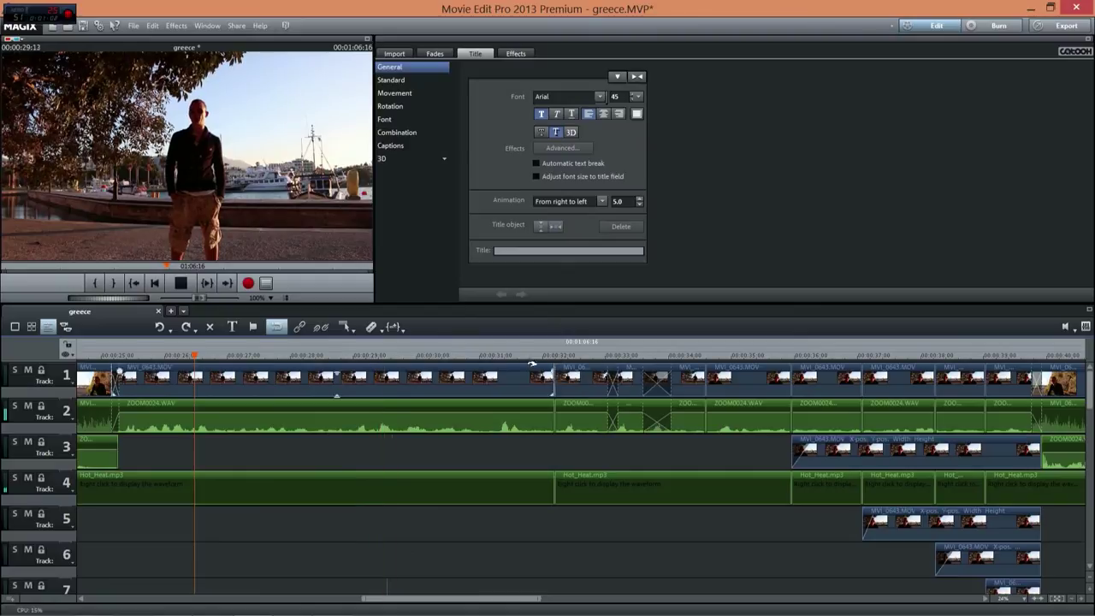
Stop playback, select the track 1 MVI_0643.MOV clip and scrub through the overlays near 37 seconds.
{"action": "key", "text": "space"}
{"action": "left_click_drag", "start_coordinate": [407, 599], "coordinate": [456, 599]}
{"action": "left_click", "coordinate": [501, 366]}
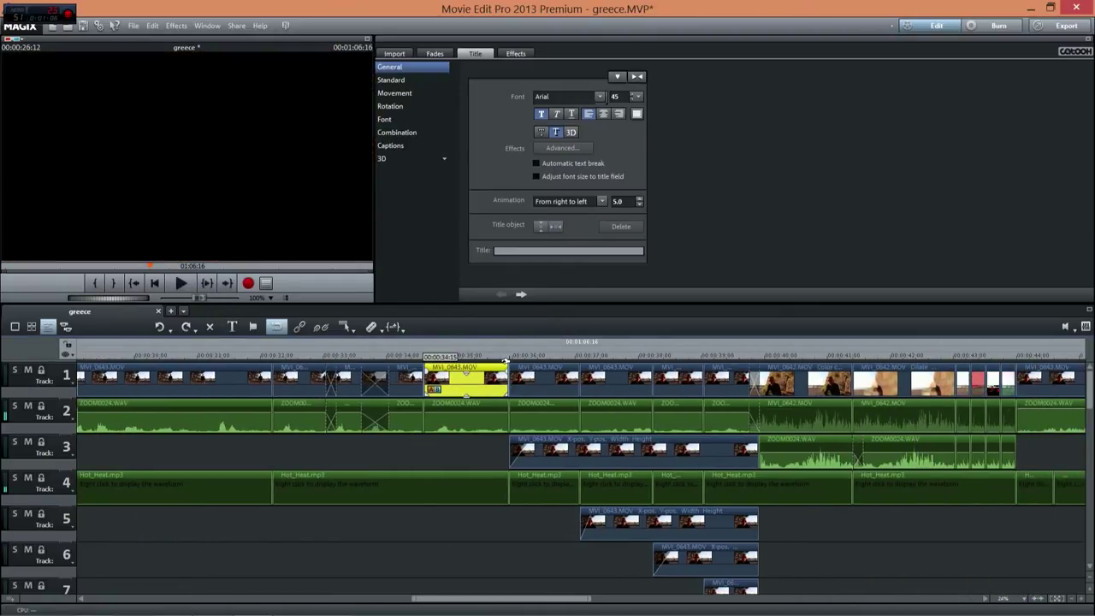
{"action": "left_click", "coordinate": [534, 368]}
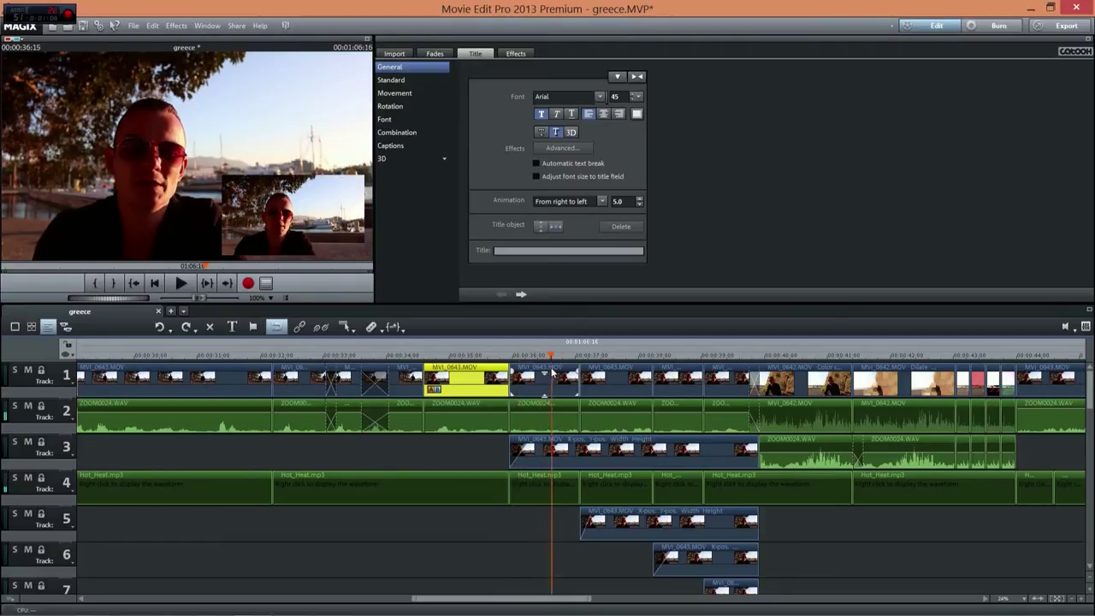
{"action": "left_click_drag", "start_coordinate": [578, 377], "coordinate": [732, 389]}
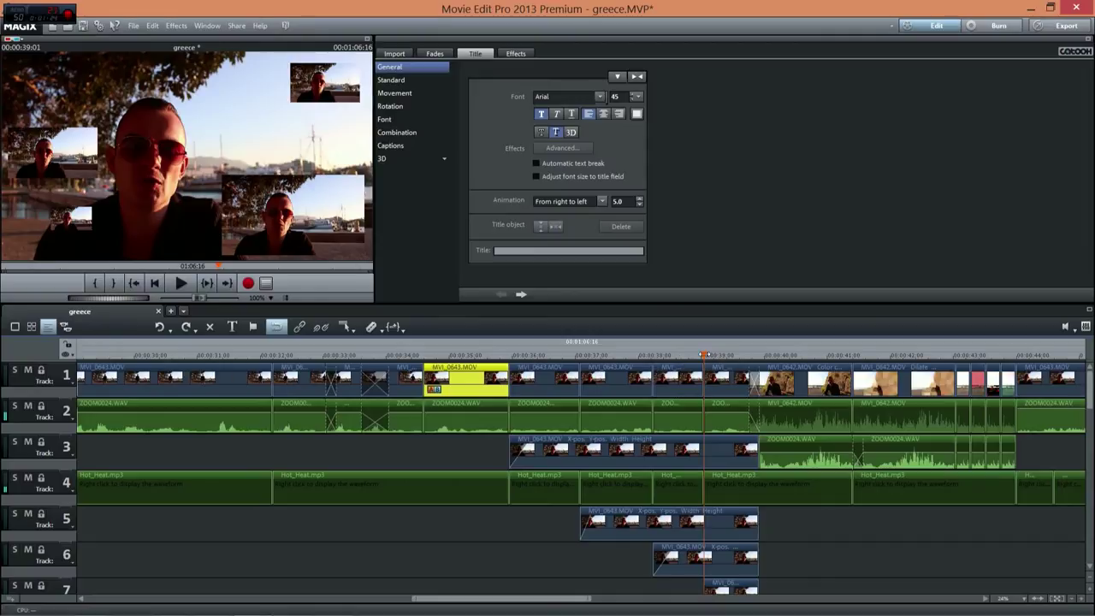
{"action": "left_click_drag", "start_coordinate": [707, 375], "coordinate": [629, 368]}
Move the track 5 overlay clip to about 33 seconds, then restore it and play the PiP section.
{"action": "left_click_drag", "start_coordinate": [615, 515], "coordinate": [381, 517]}
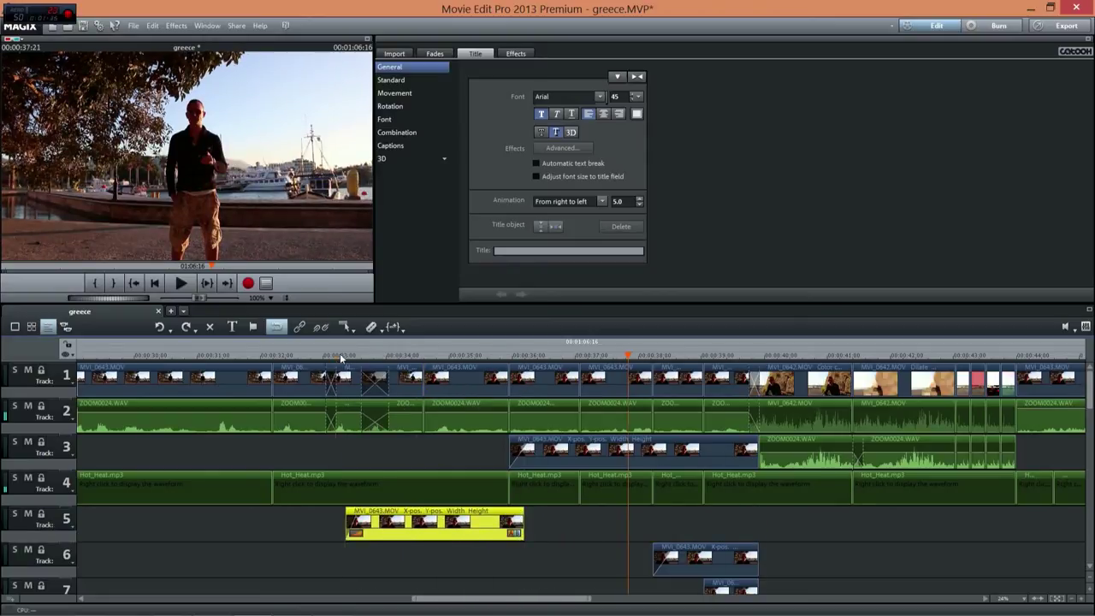
{"action": "left_click_drag", "start_coordinate": [341, 357], "coordinate": [506, 374]}
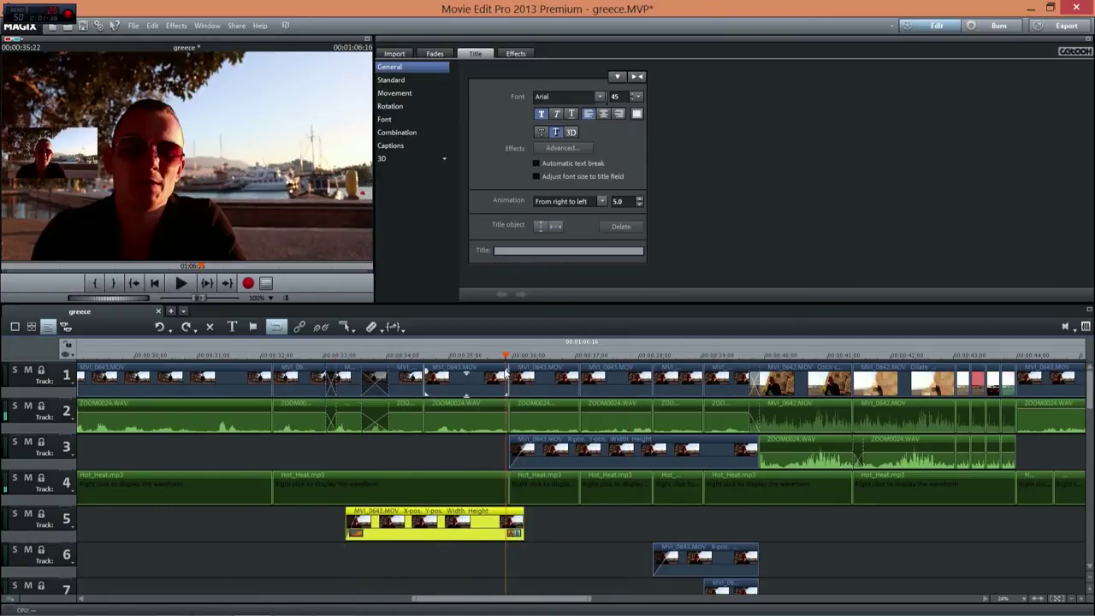
{"action": "left_click_drag", "start_coordinate": [331, 358], "coordinate": [337, 358]}
{"action": "left_click_drag", "start_coordinate": [406, 518], "coordinate": [641, 517]}
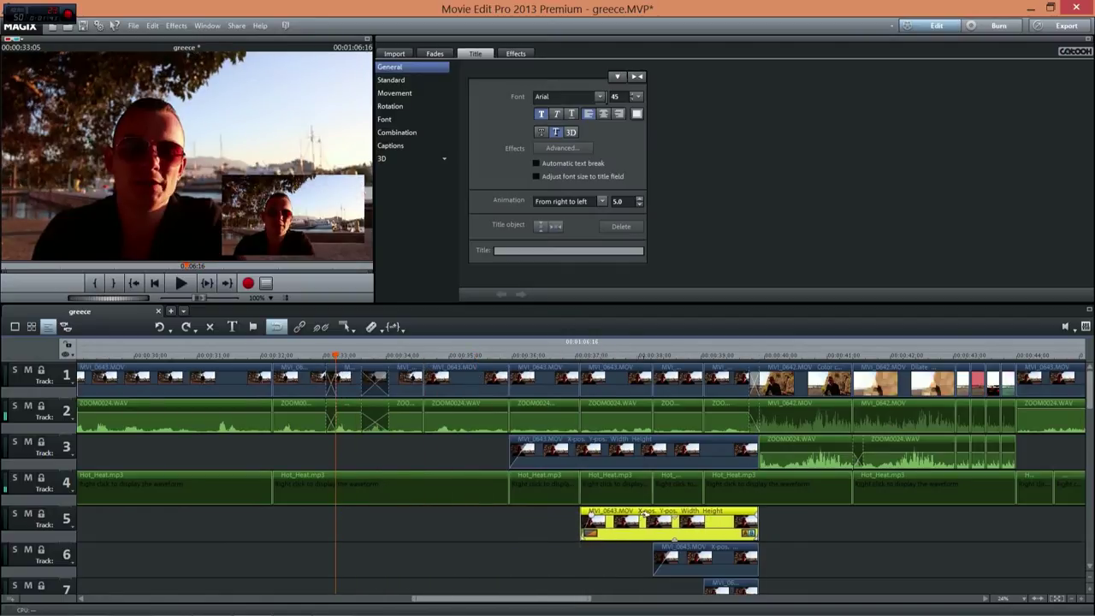
{"action": "left_click", "coordinate": [181, 282]}
{"action": "left_click", "coordinate": [405, 525]}
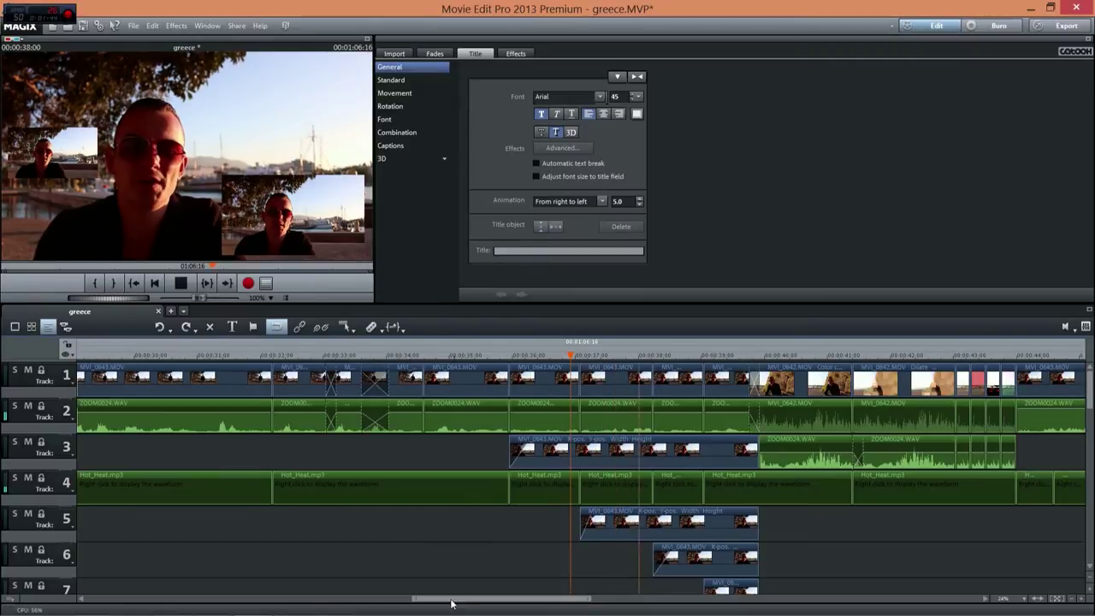
{"action": "left_click_drag", "start_coordinate": [452, 604], "coordinate": [544, 601]}
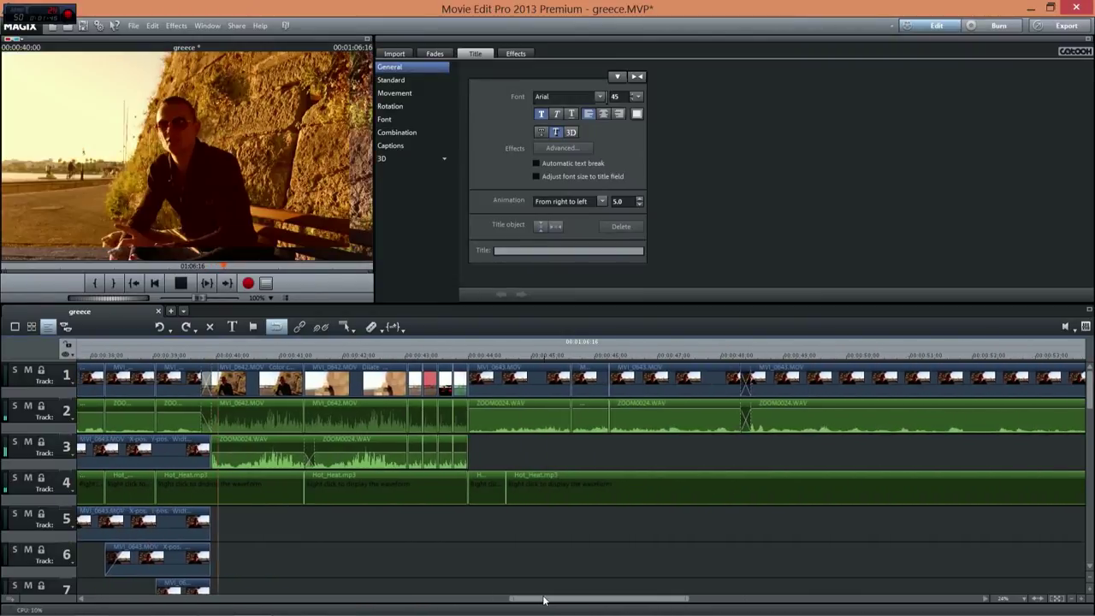
{"action": "mouse_move", "coordinate": [464, 503]}
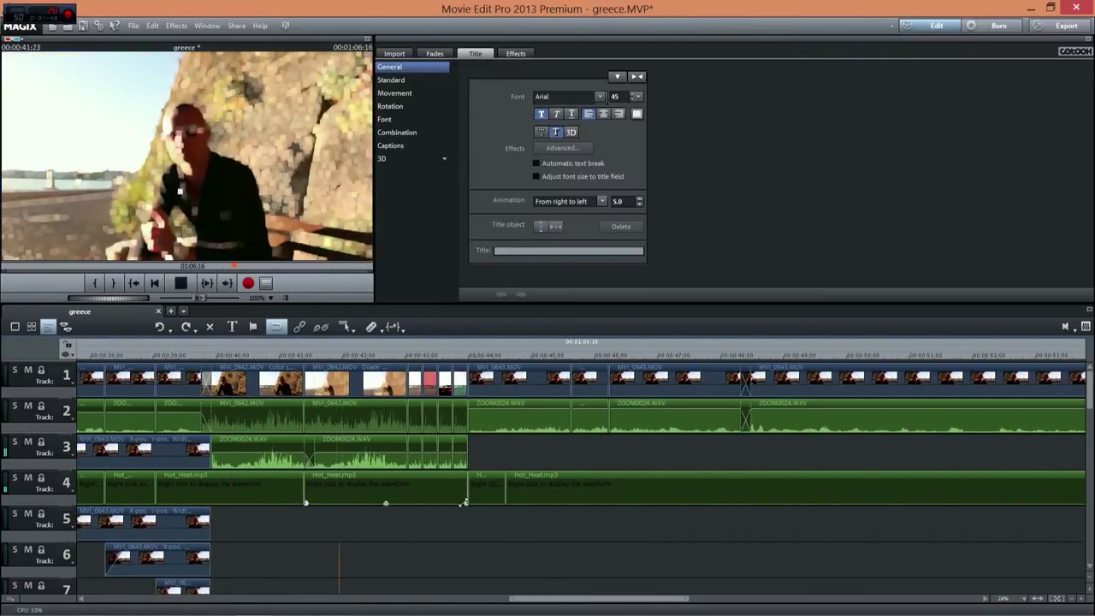
{"action": "left_click", "coordinate": [180, 282]}
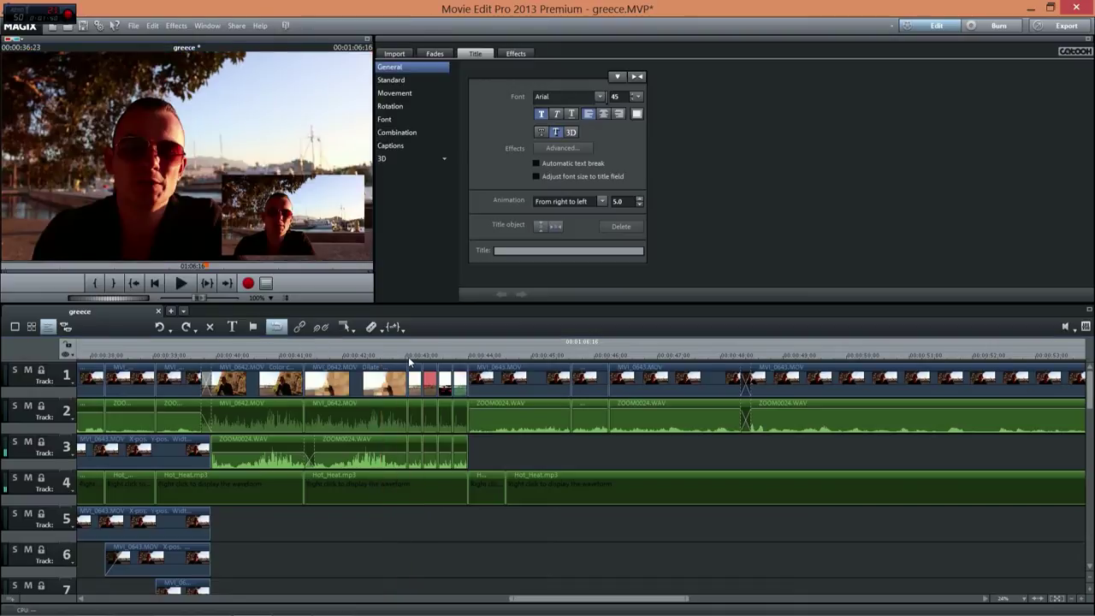
{"action": "left_click_drag", "start_coordinate": [401, 355], "coordinate": [444, 377]}
{"action": "key", "text": "space"}
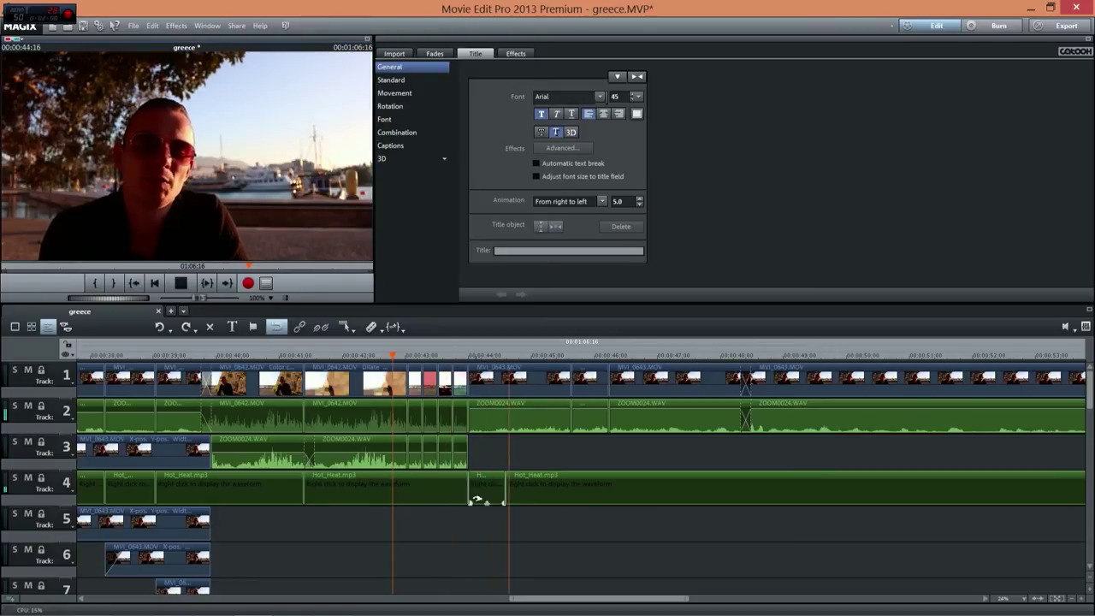
{"action": "left_click_drag", "start_coordinate": [542, 597], "coordinate": [591, 606]}
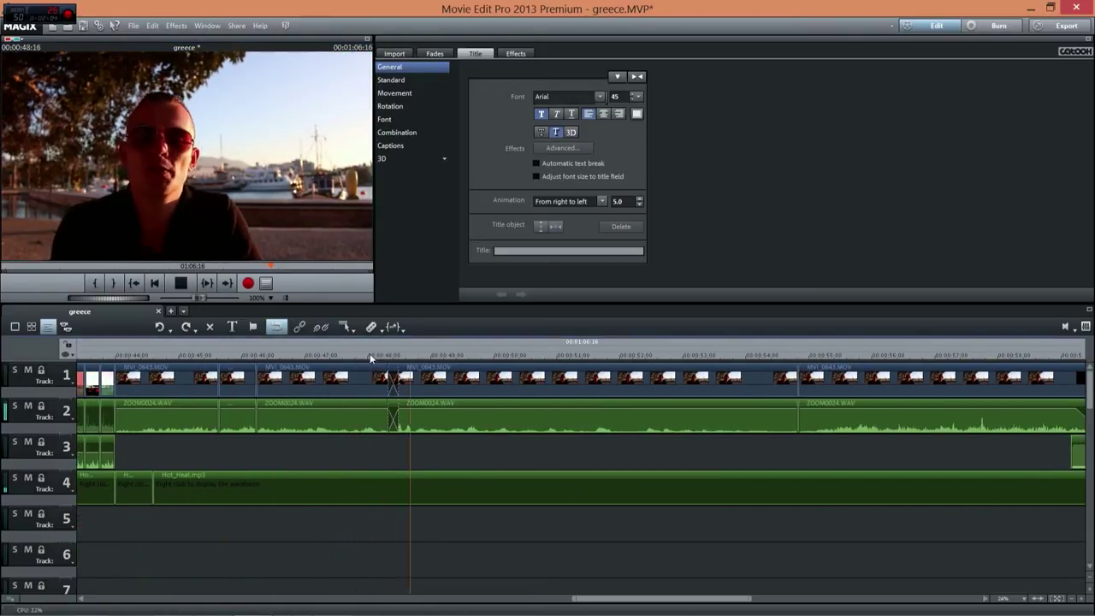
{"action": "left_click", "coordinate": [181, 282]}
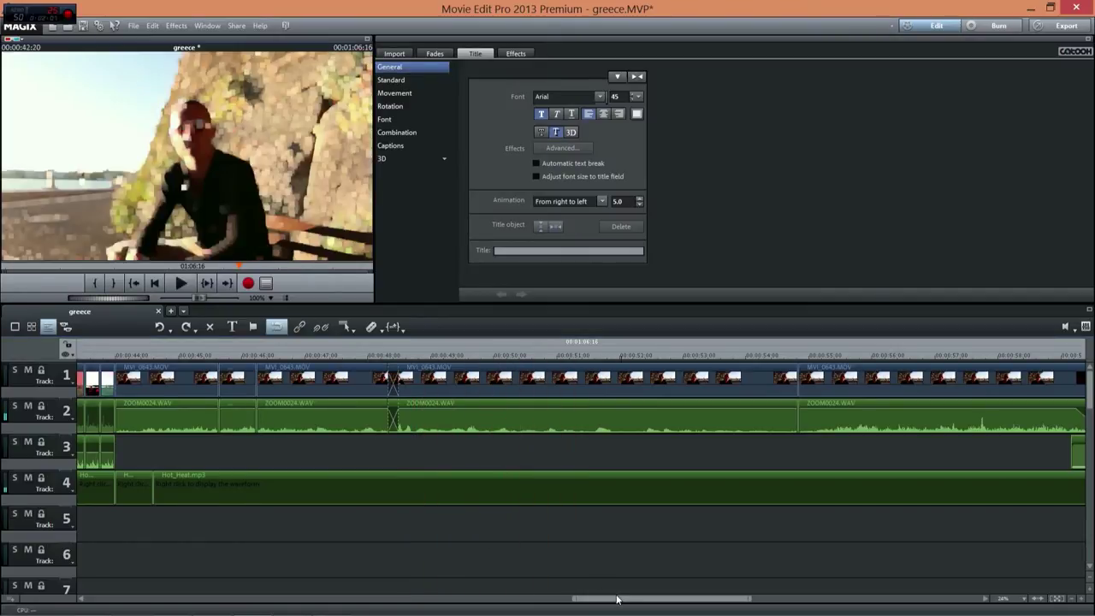
{"action": "left_click_drag", "start_coordinate": [617, 599], "coordinate": [714, 599]}
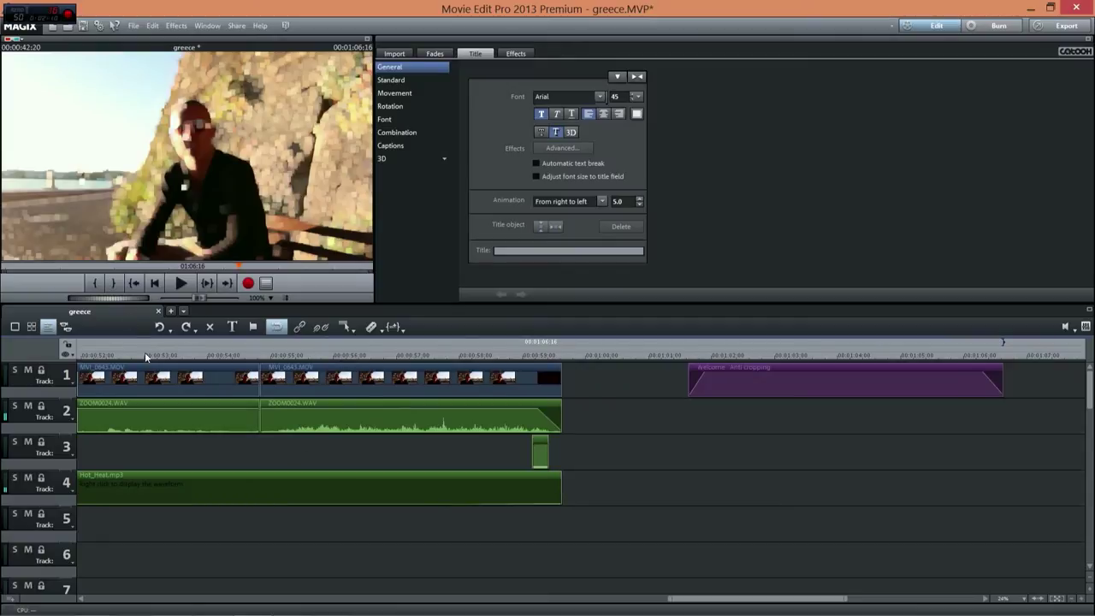
Delete the Welcome title clip at the project's end, shortening it to 59:16.
{"action": "left_click_drag", "start_coordinate": [145, 358], "coordinate": [187, 369]}
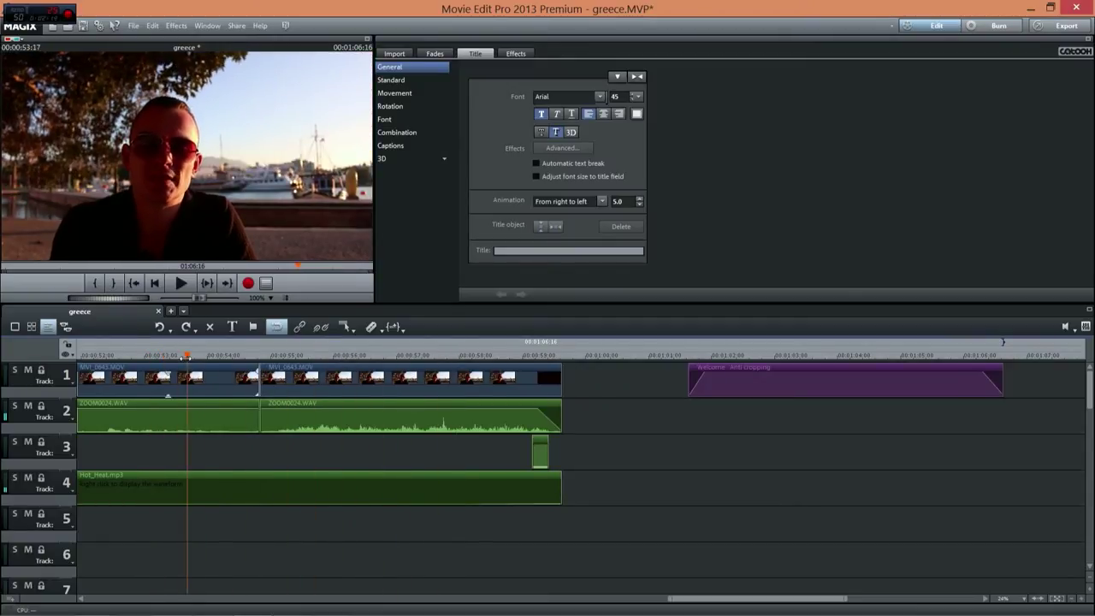
{"action": "left_click", "coordinate": [729, 383]}
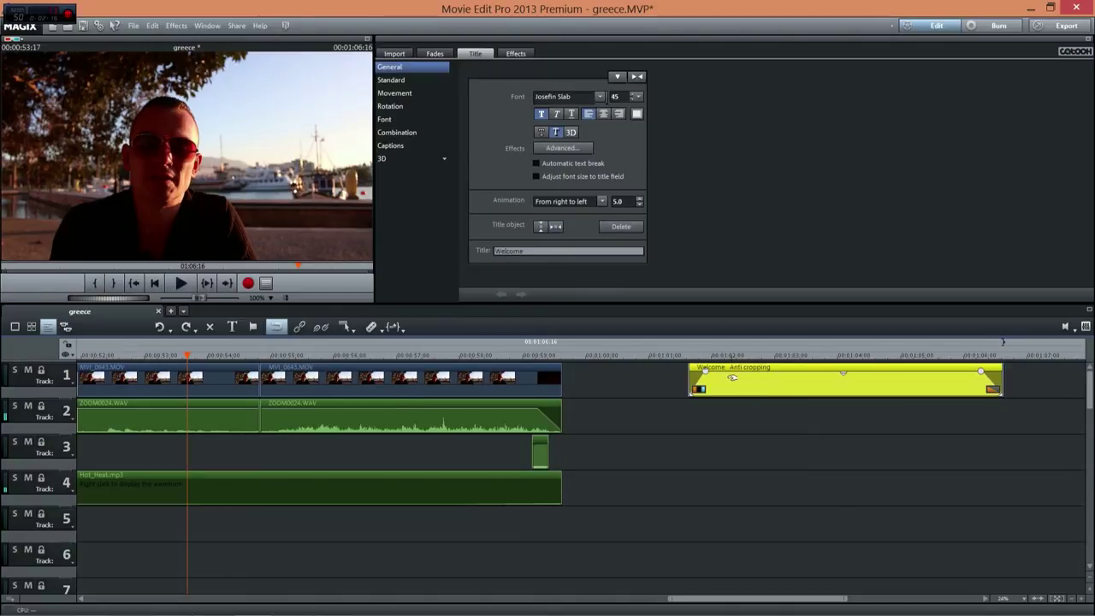
{"action": "key", "text": "Delete"}
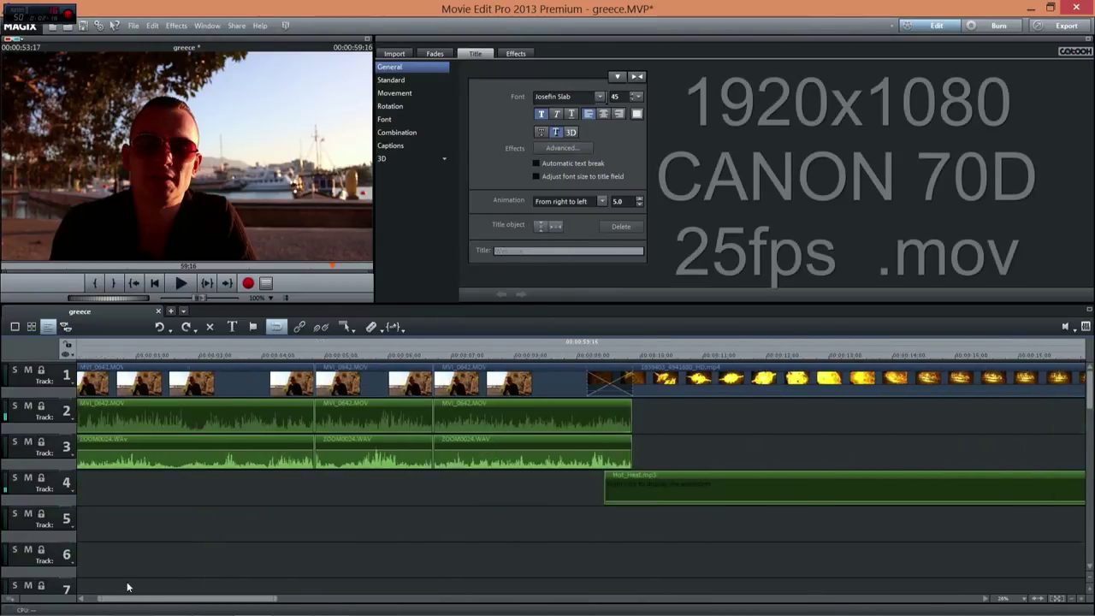
Return to the project start, scrub the first few seconds, and open Free Stopwatch.
{"action": "key", "text": "Home"}
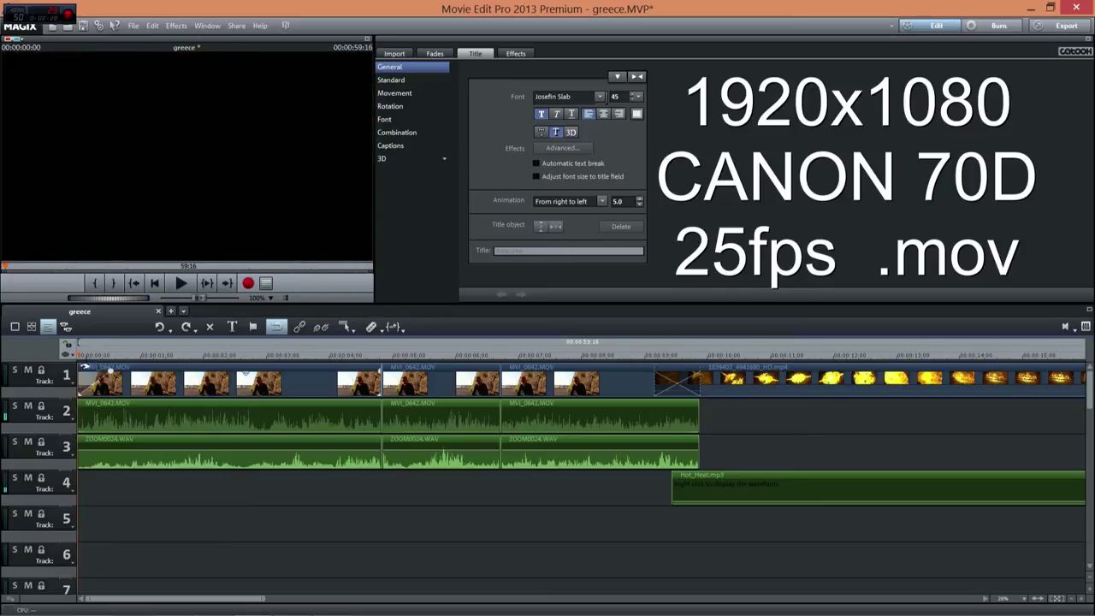
{"action": "left_click_drag", "start_coordinate": [73, 347], "coordinate": [126, 356]}
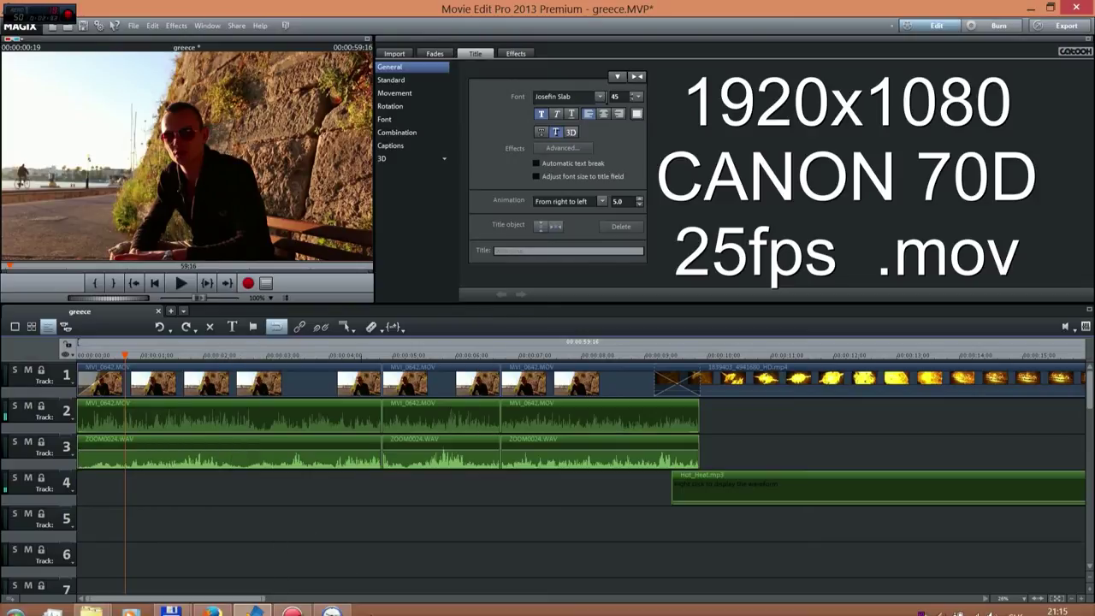
{"action": "left_click", "coordinate": [332, 611]}
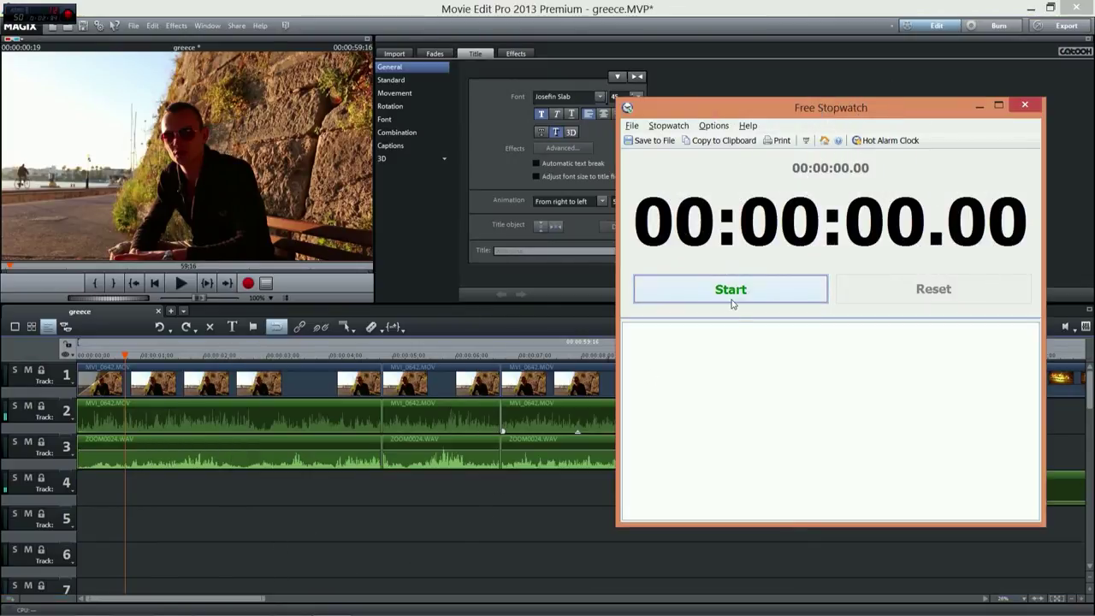
Open the MPEG-4 video export (1920x1080, 25 fps, F:\greece.mp4) and start the stopwatch.
{"action": "left_click", "coordinate": [134, 25]}
{"action": "mouse_move", "coordinate": [240, 109]}
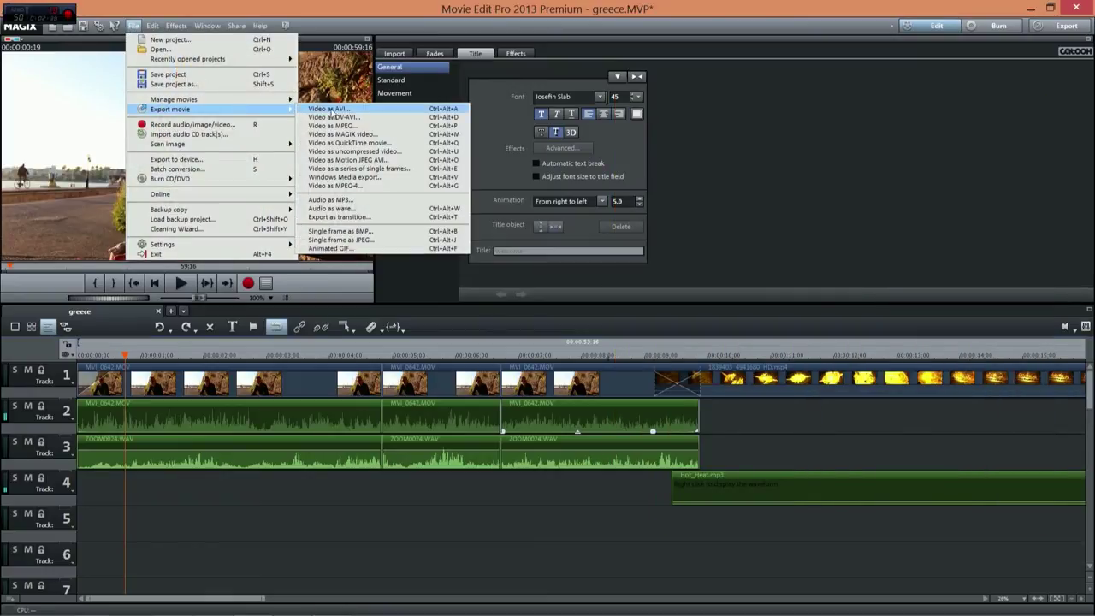
{"action": "left_click", "coordinate": [334, 184]}
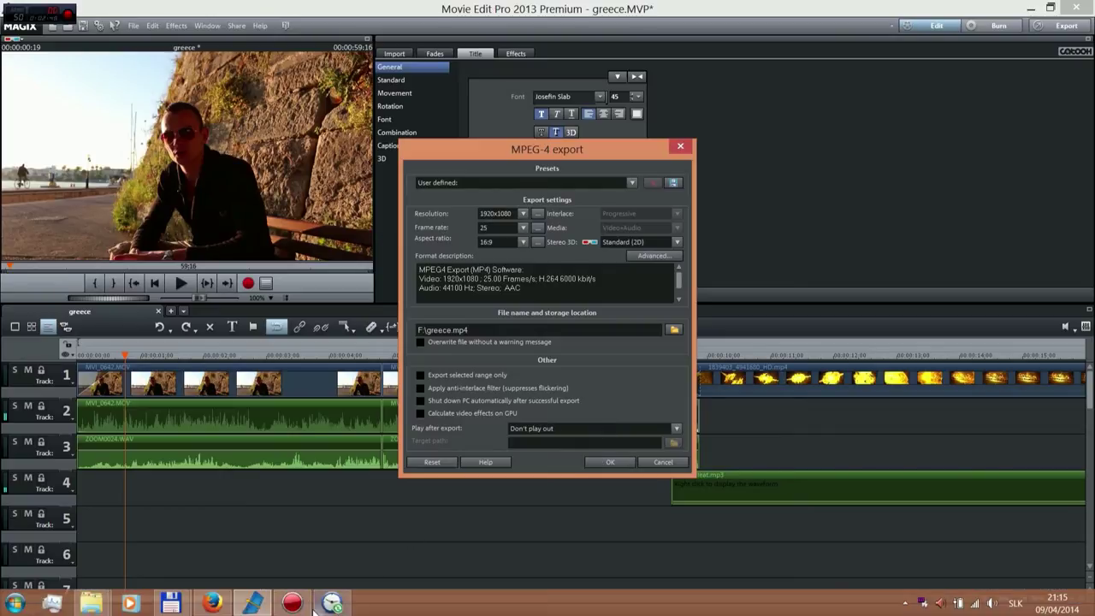
{"action": "left_click", "coordinate": [331, 603]}
{"action": "left_click", "coordinate": [767, 291]}
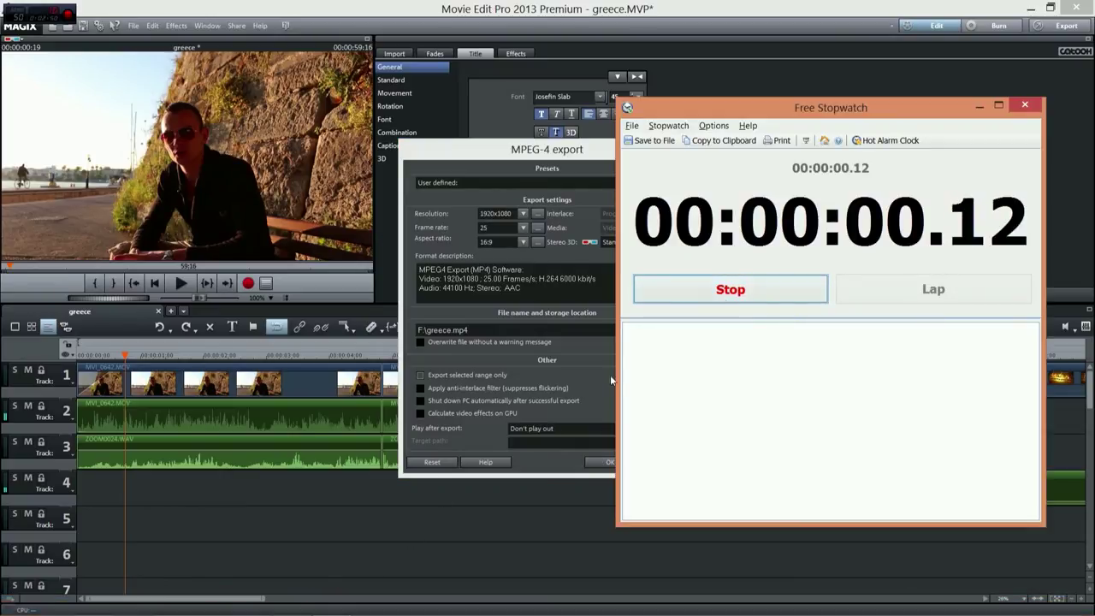
Confirm the export to render greece.mp4, then check the stopwatch for about 1:10 elapsed.
{"action": "left_click", "coordinate": [596, 466]}
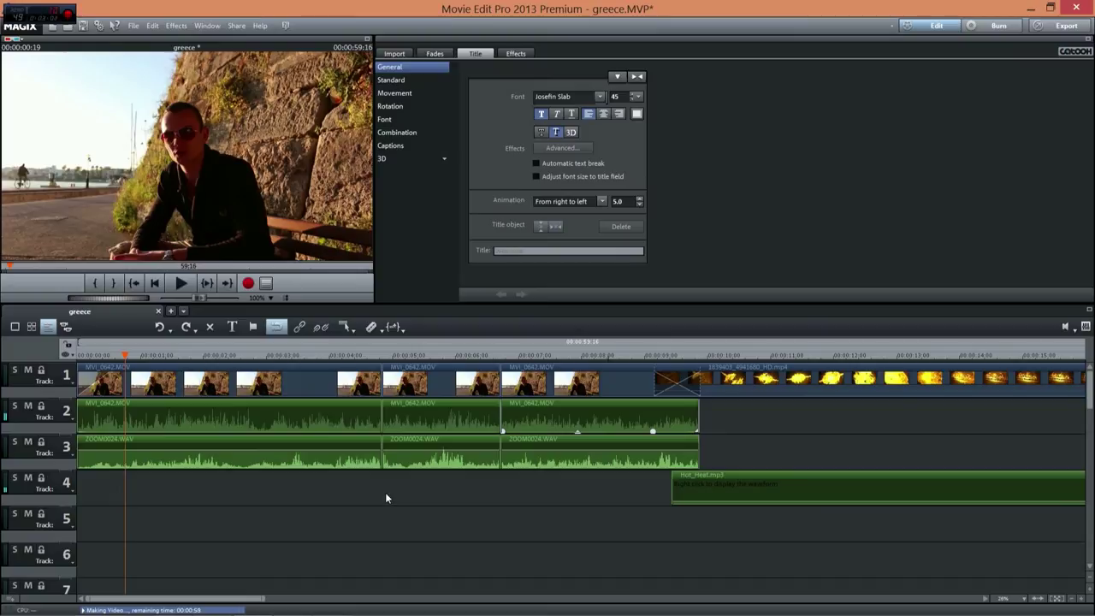
{"action": "left_click", "coordinate": [332, 611]}
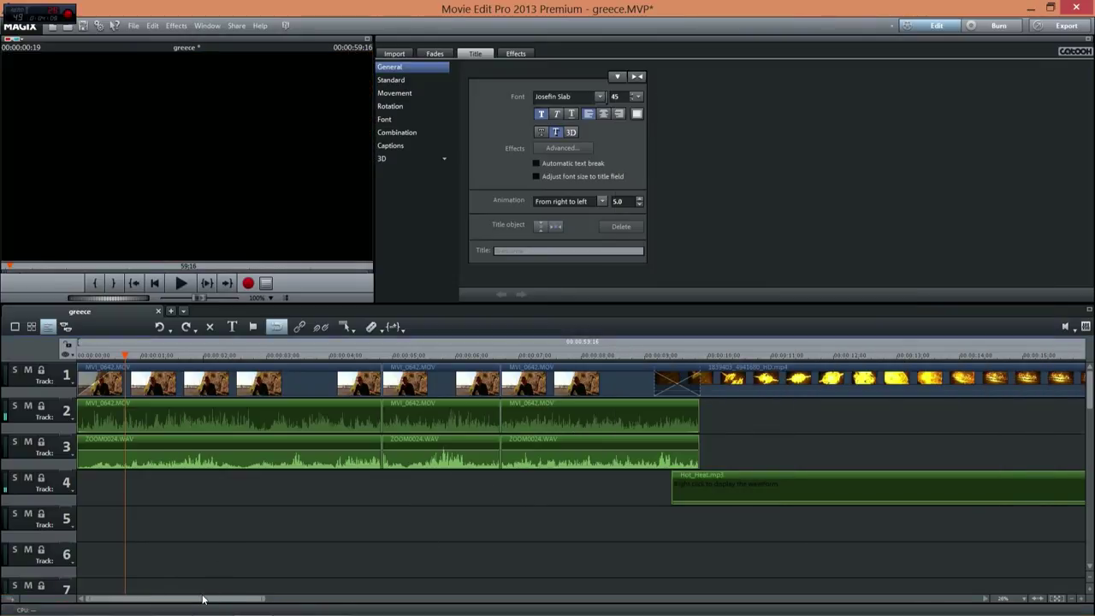
{"action": "left_click_drag", "start_coordinate": [206, 597], "coordinate": [816, 604]}
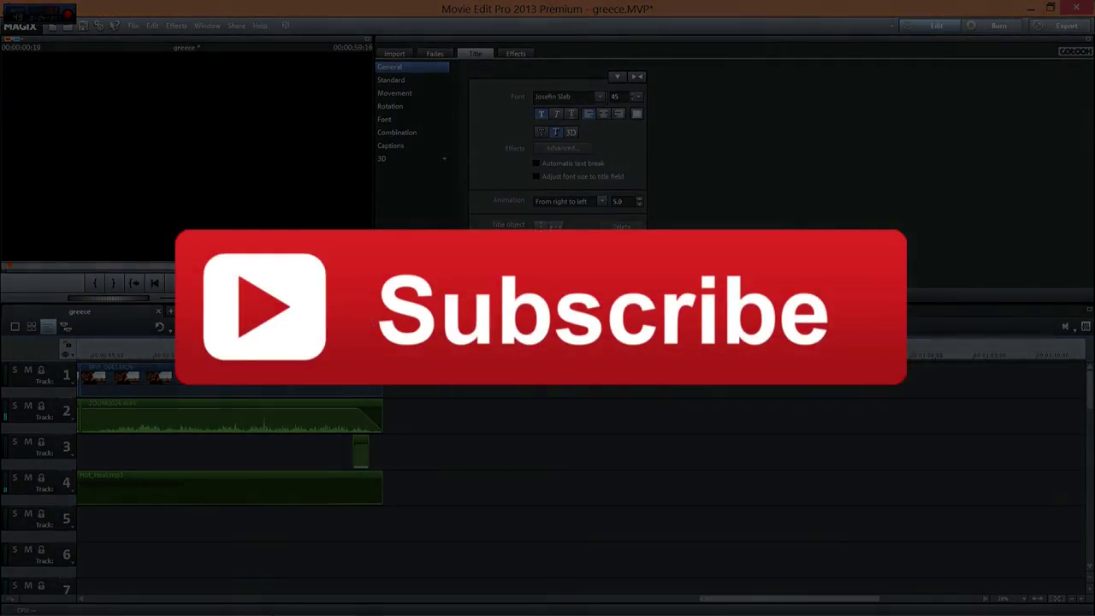
{"action": "mouse_move", "coordinate": [1094, 0]}
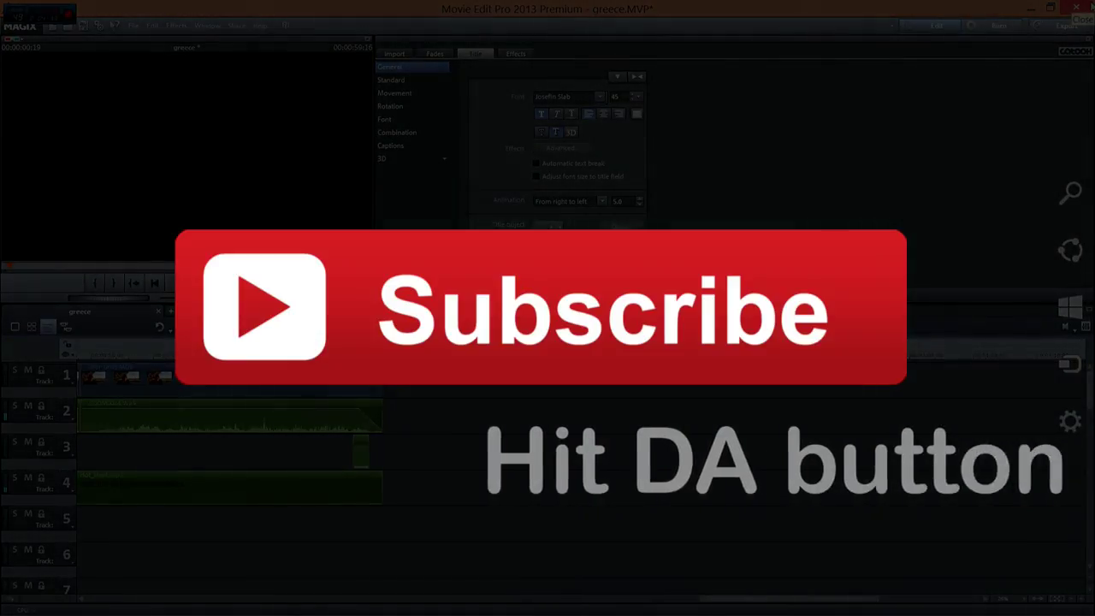